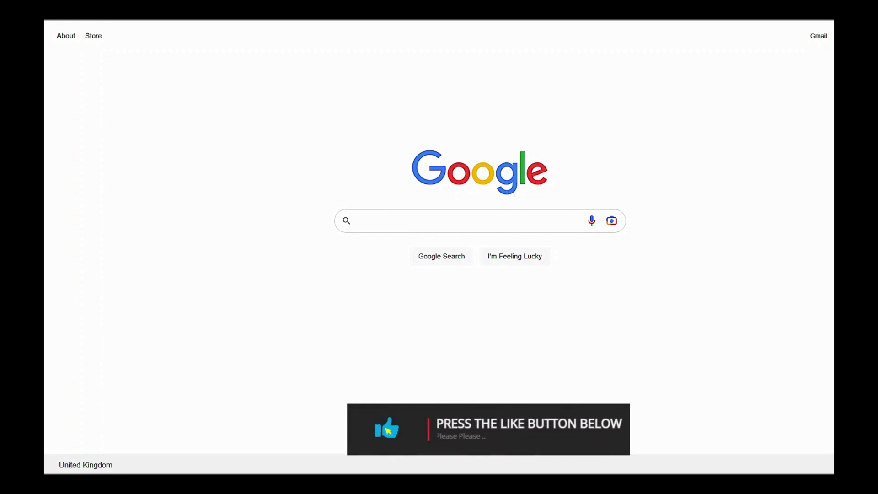
Open the SciSpace Copilot extension page in the Chrome Web Store.
key(ctrl+v)
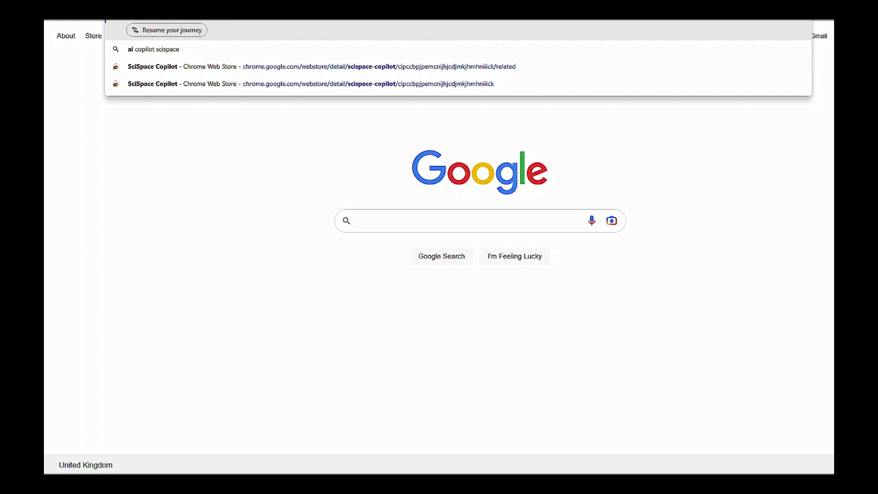
click(358, 220)
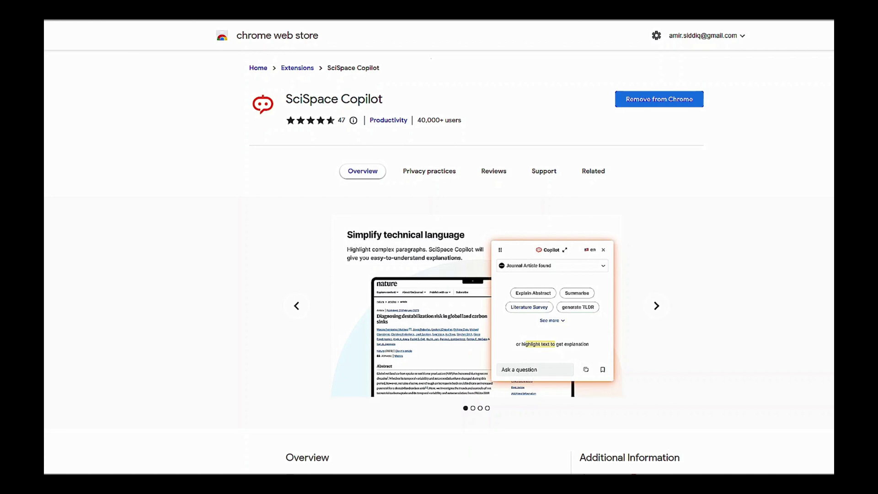
Go to Google Scholar and open the signed-in author's own profile.
text(scho)
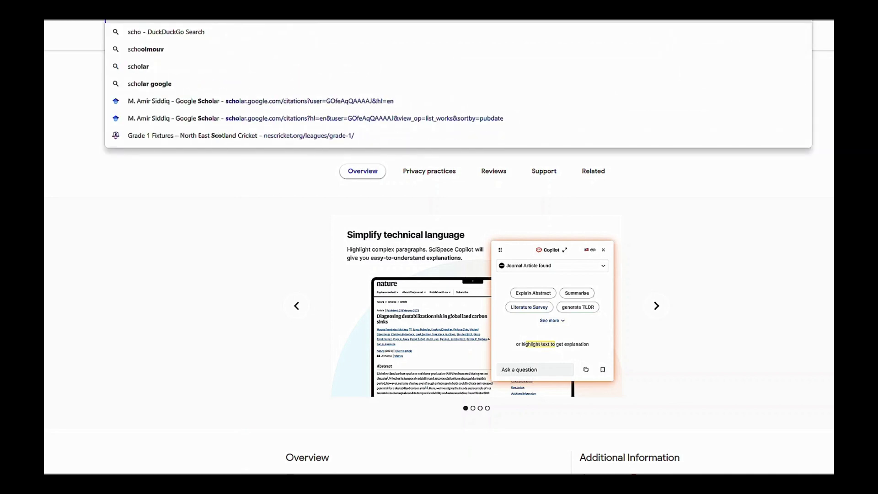
key(Escape)
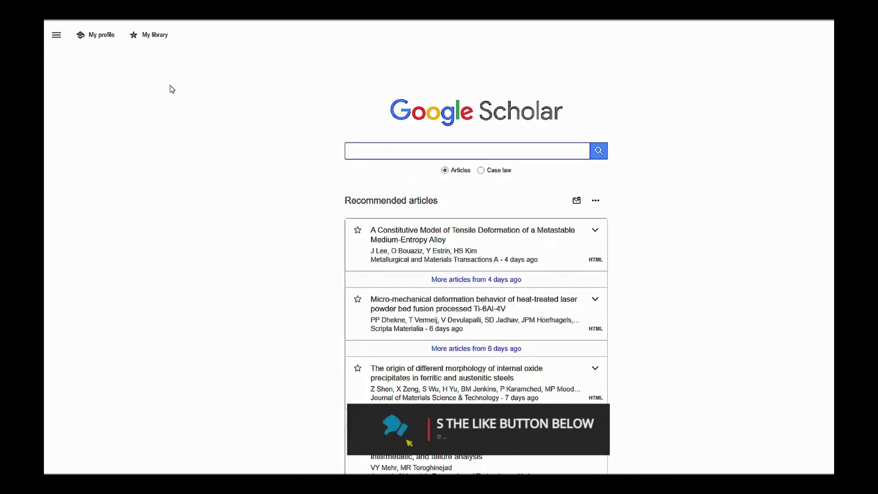
click(104, 42)
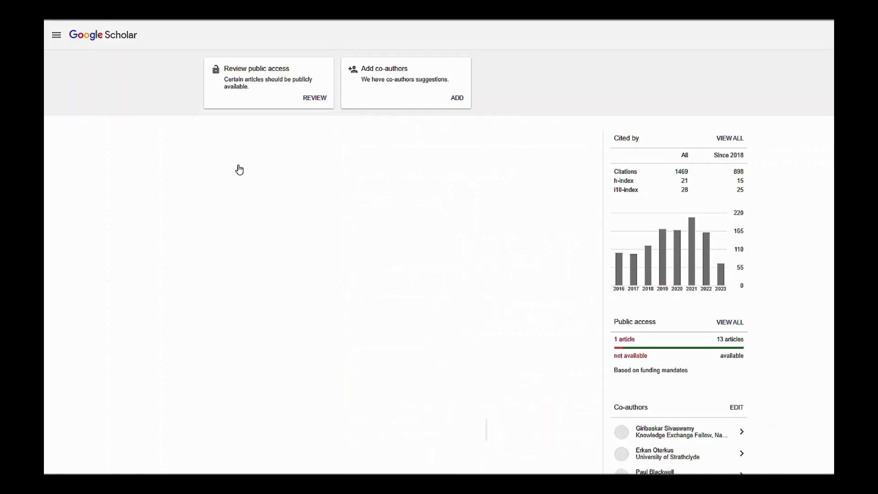
Open the 2008 paper "Thermomechanical analyses of ultrasonic welding process using thermal and acoustic softening effects" from the publication list on ScienceDirect.
scroll(238, 169, down, 3)
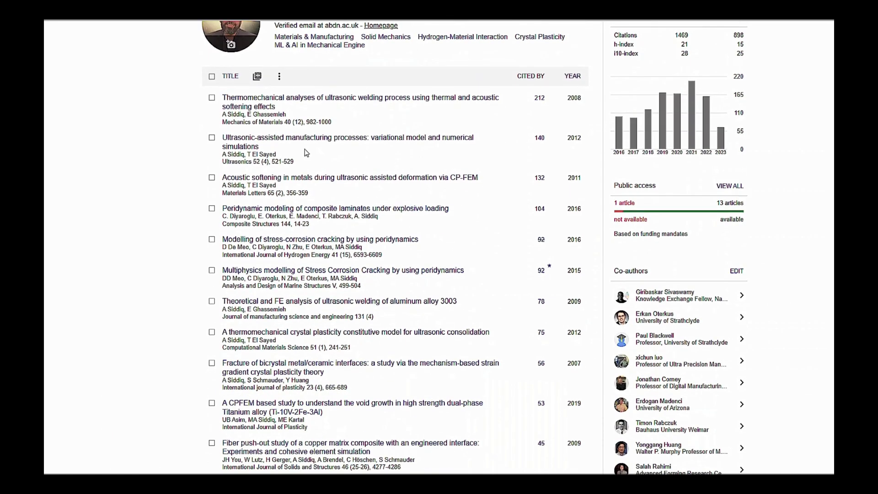
click(239, 106)
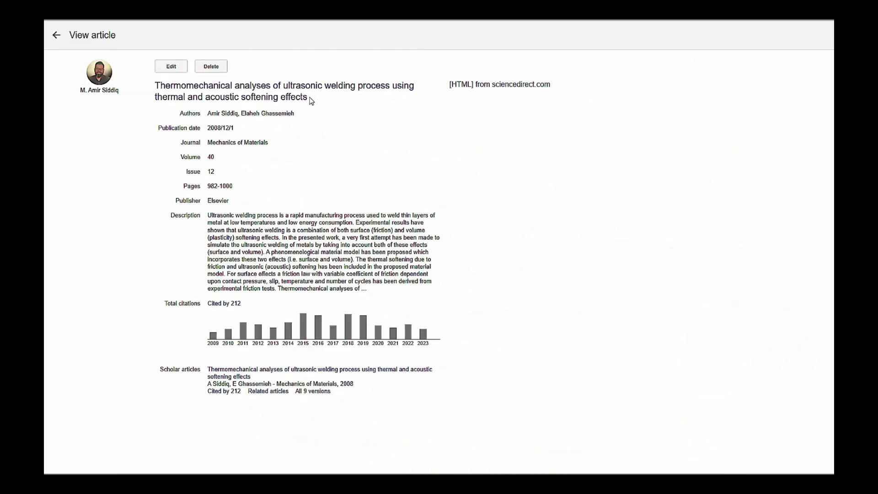
click(310, 91)
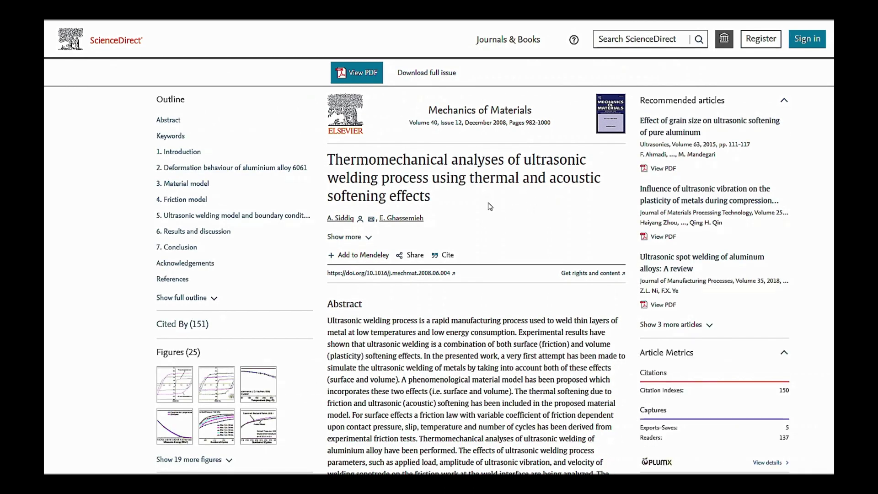
Select the paper's entire abstract and have SciSpace Copilot summarize it.
scroll(490, 207, down, 3)
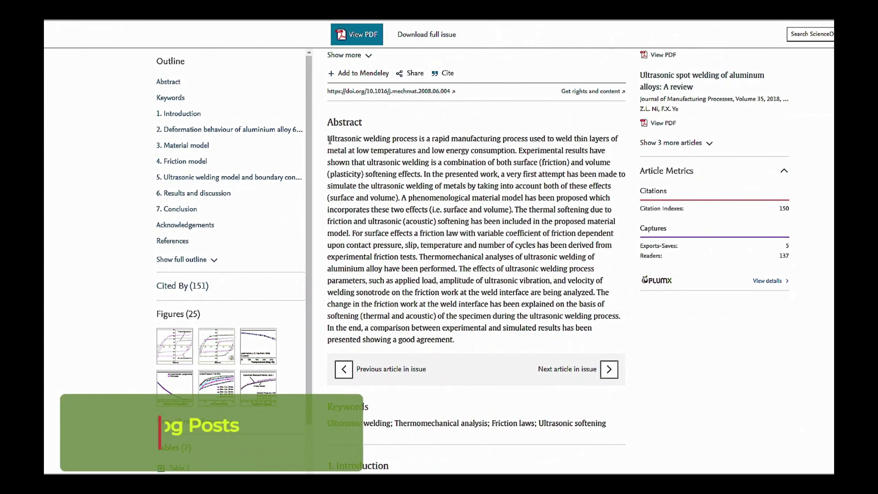
drag(328, 138, 454, 324)
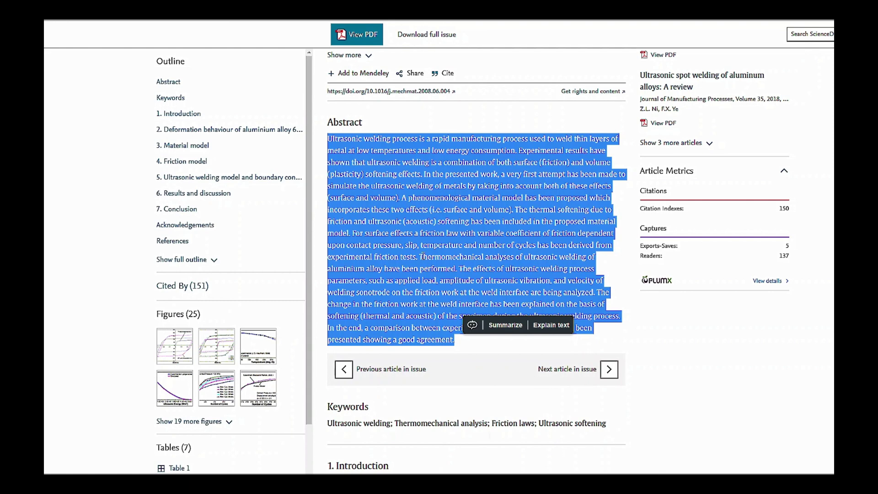
click(503, 328)
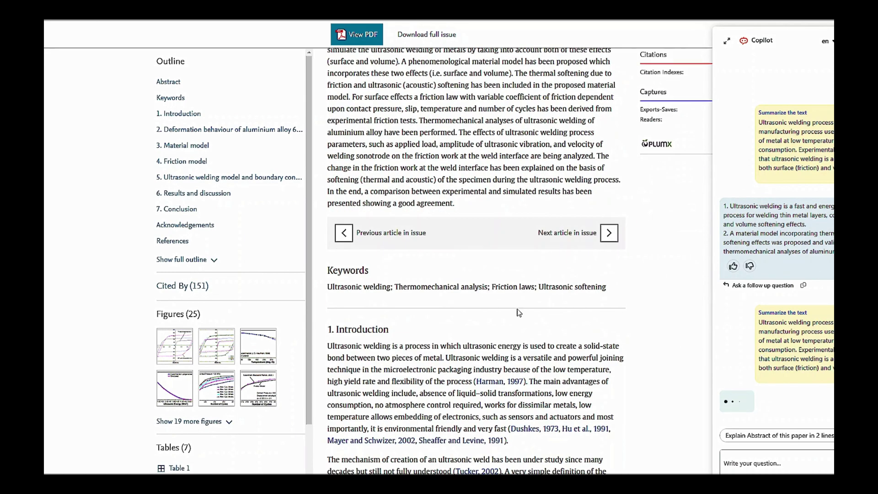
Examine Copilot's two-point summary and its reference, highlighting each part, and look over the article's abstract and introduction.
scroll(697, 351, up, 5)
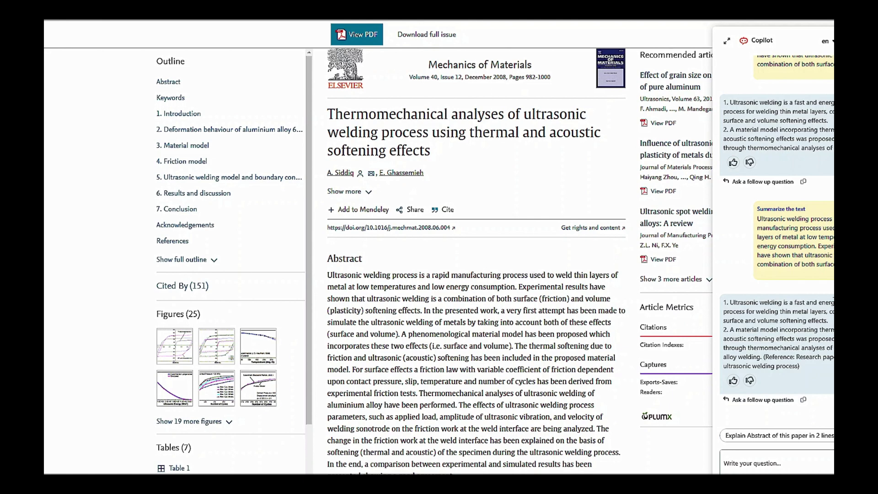
click(795, 233)
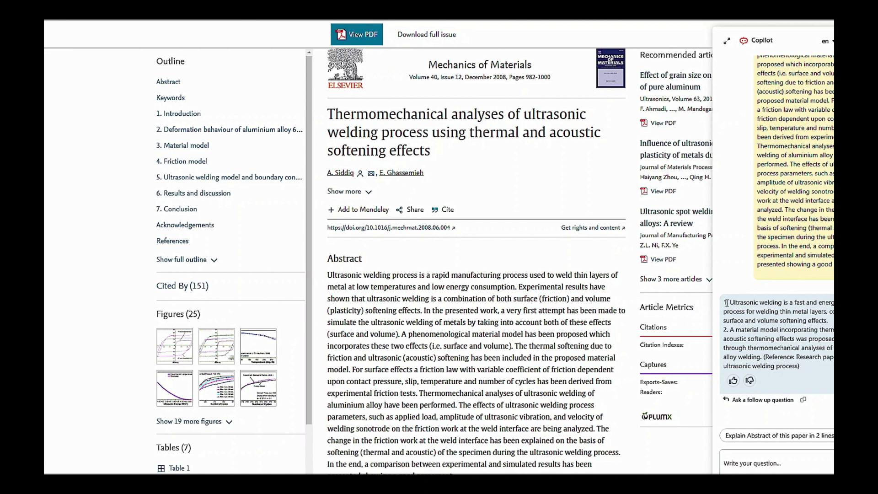
drag(726, 302, 806, 366)
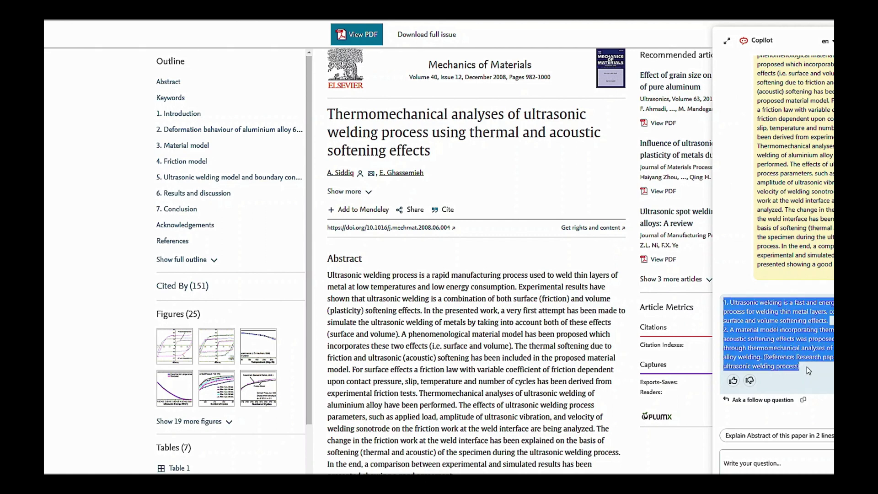
click(733, 296)
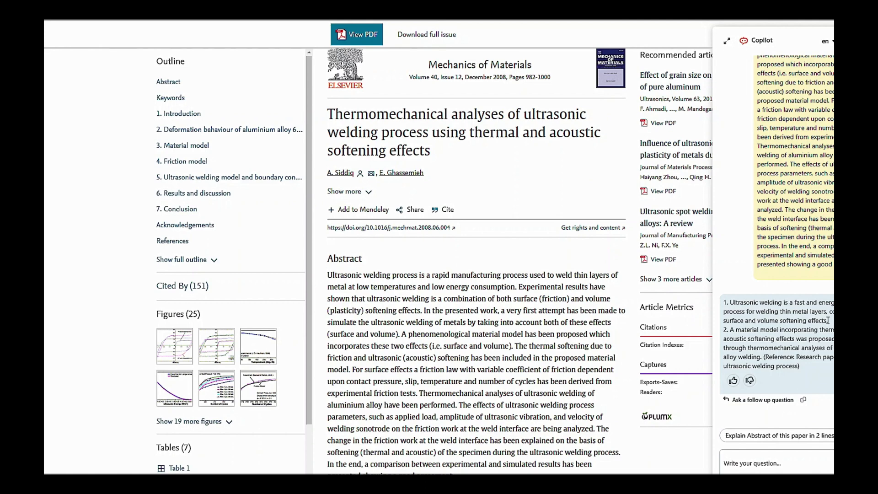
drag(827, 320, 831, 312)
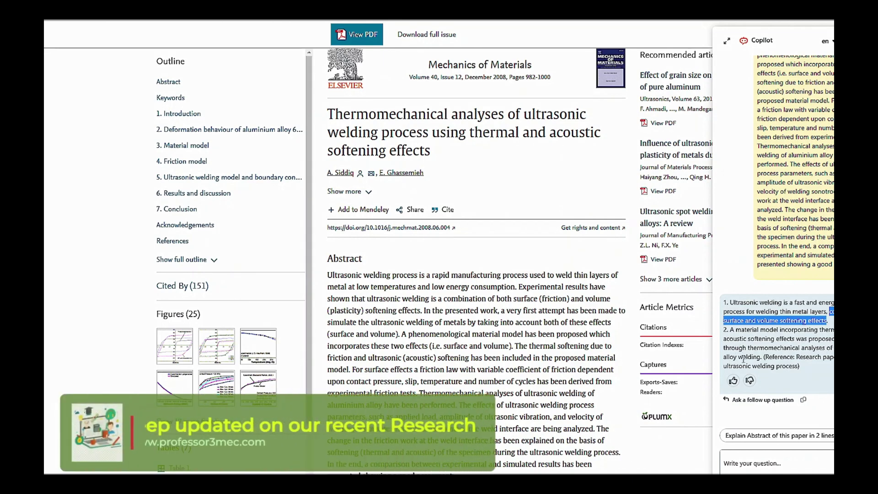
drag(760, 357, 730, 337)
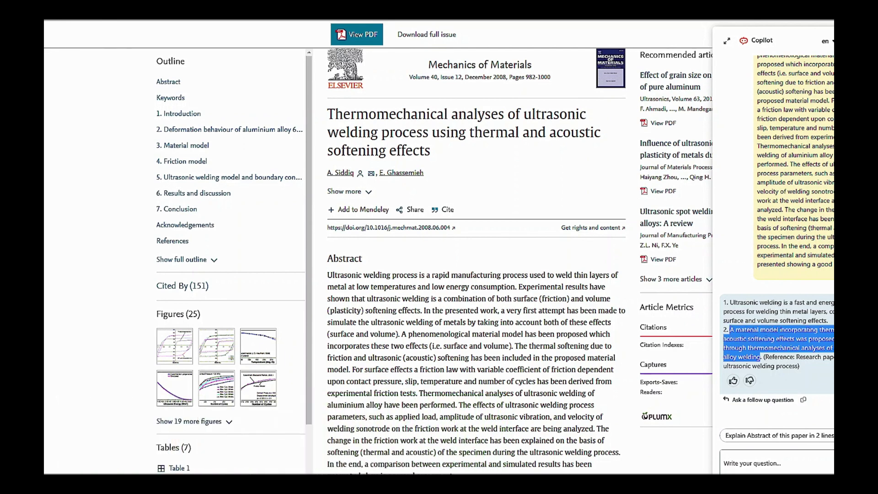
click(800, 375)
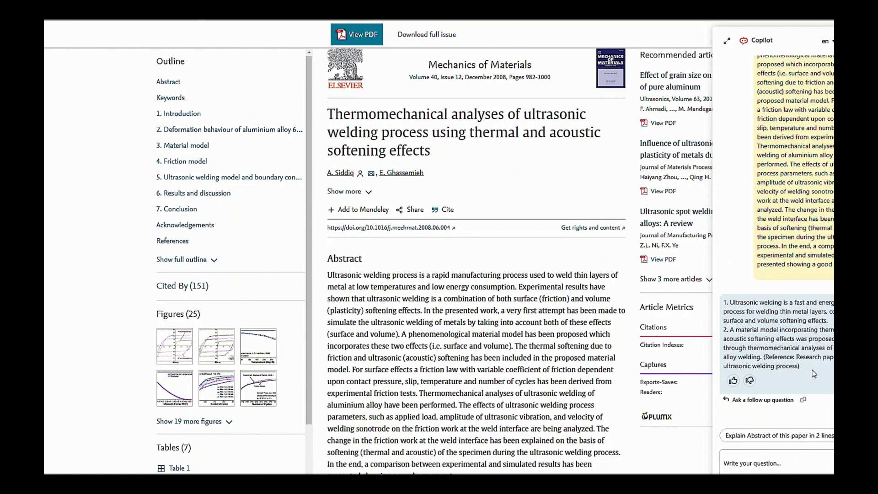
drag(801, 368, 770, 357)
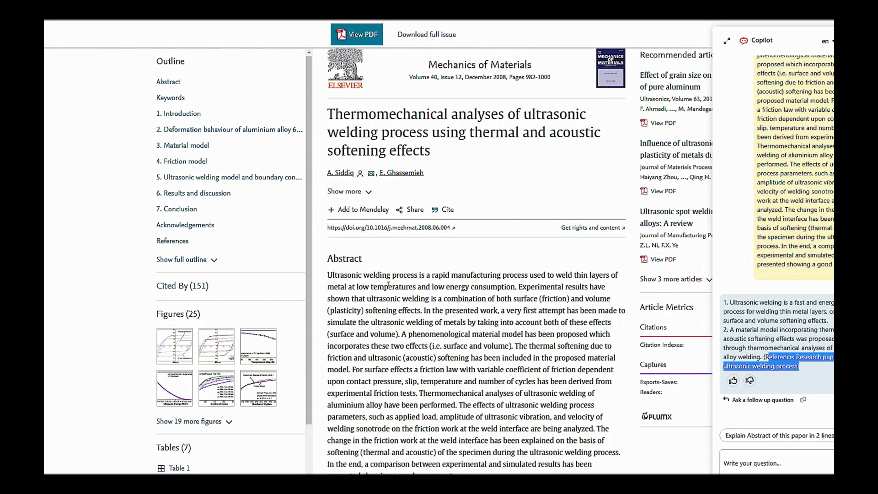
scroll(388, 285, down, 3)
scroll(470, 425, down, 3)
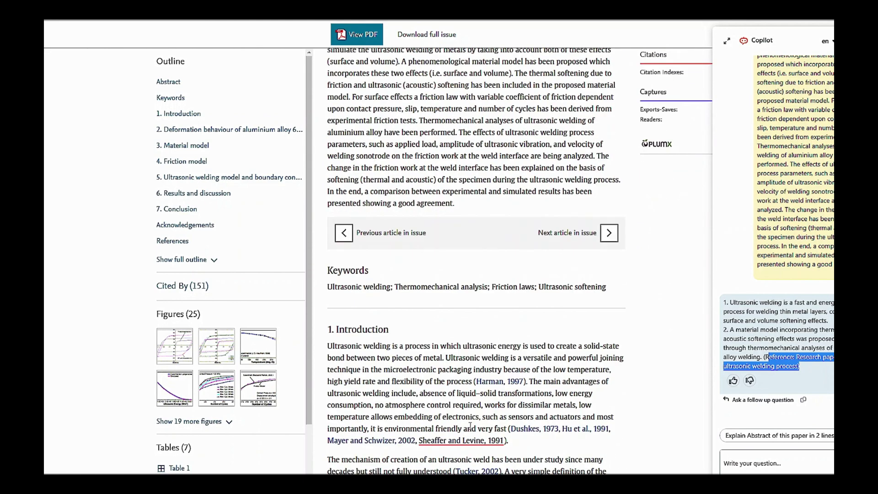
scroll(470, 425, up, 4)
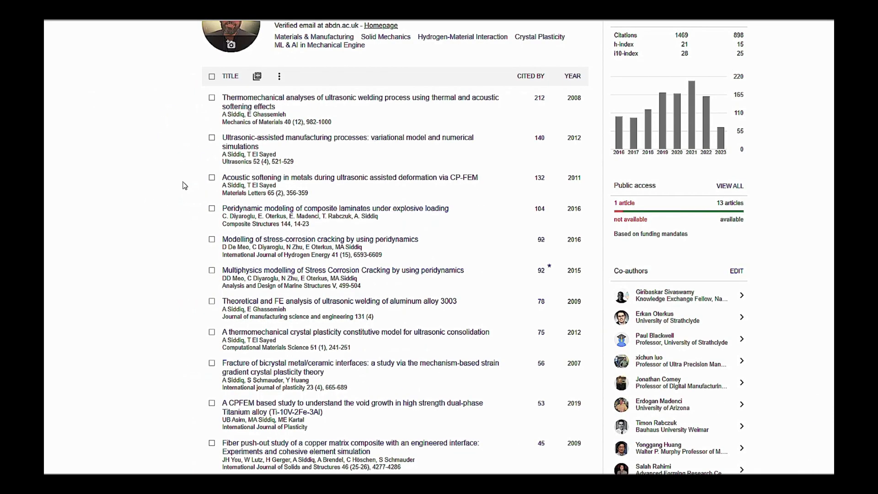
Return to the Google Scholar profile and sort its publications by year.
scroll(185, 185, down, 1)
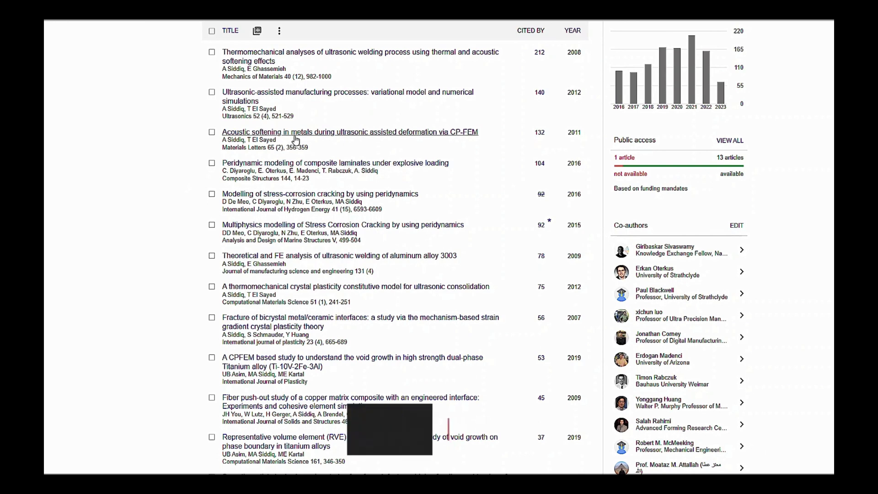
scroll(361, 209, down, 1)
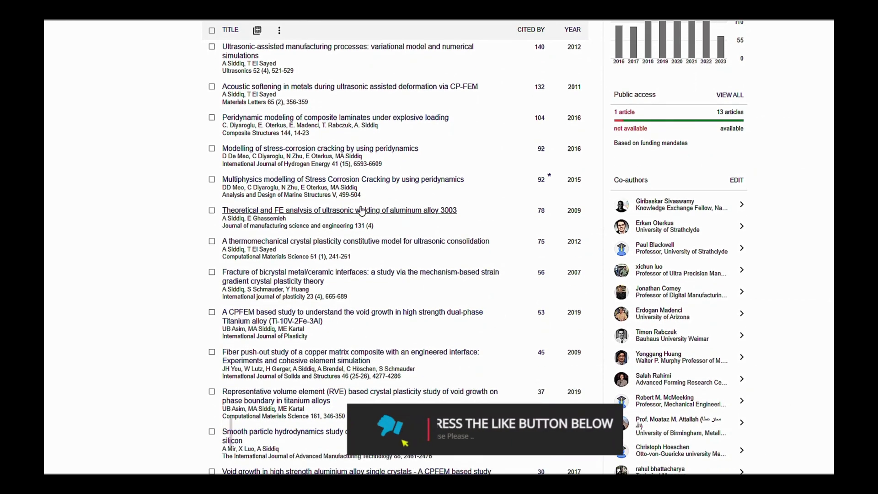
scroll(361, 210, up, 3)
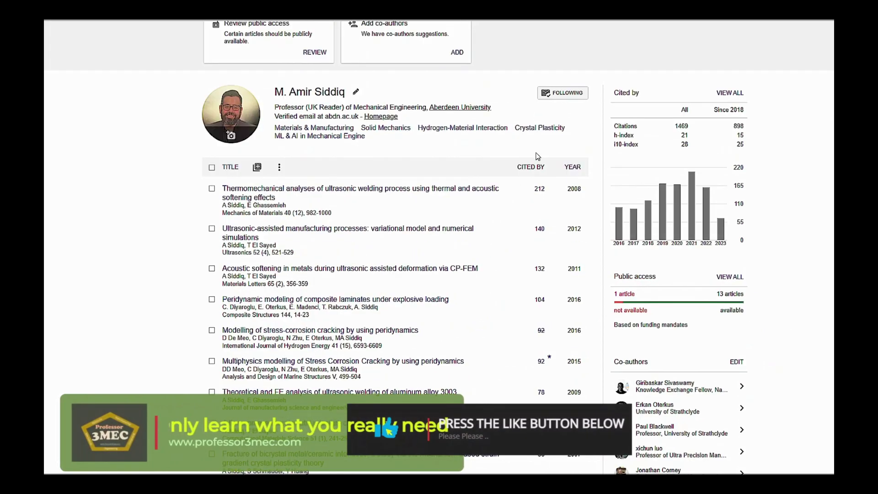
click(573, 166)
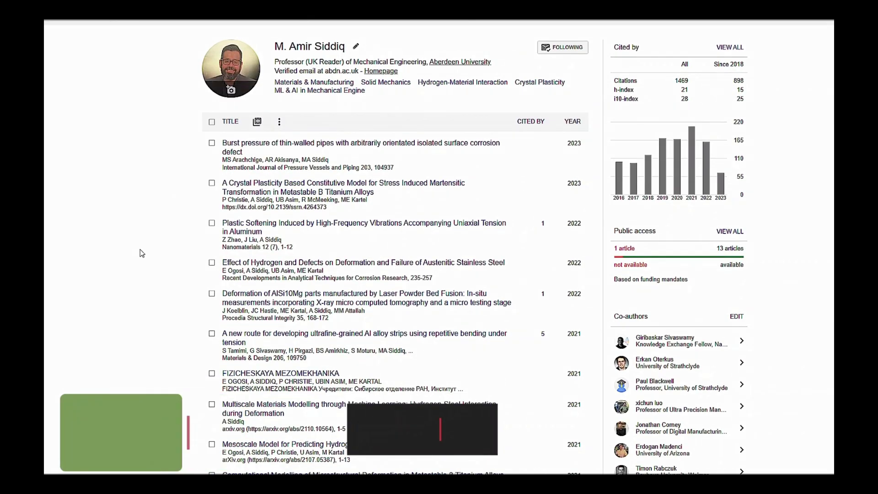
Open the 2023 paper on a crystal plasticity based constitutive model for metastable titanium alloys on SSRN and accept all cookies.
click(311, 193)
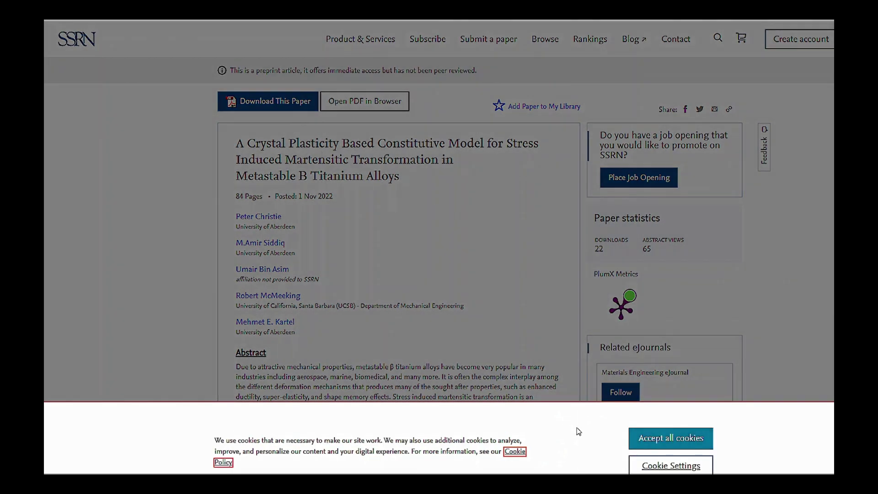
click(664, 440)
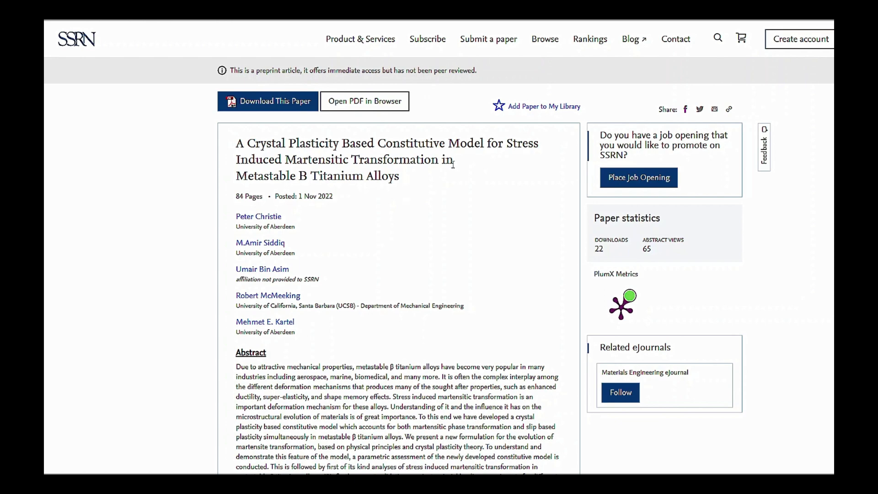
Try to summarize the SSRN paper's entire abstract with Copilot, then clear the text selection.
scroll(449, 243, down, 5)
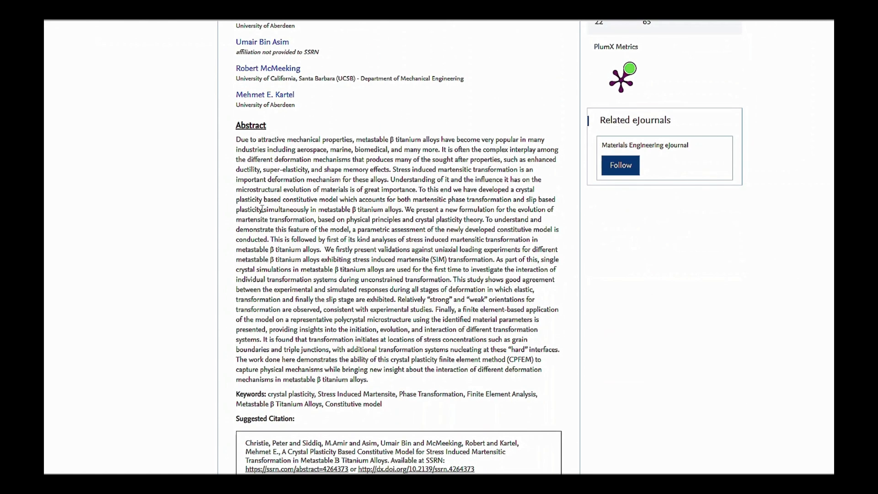
drag(237, 137, 369, 381)
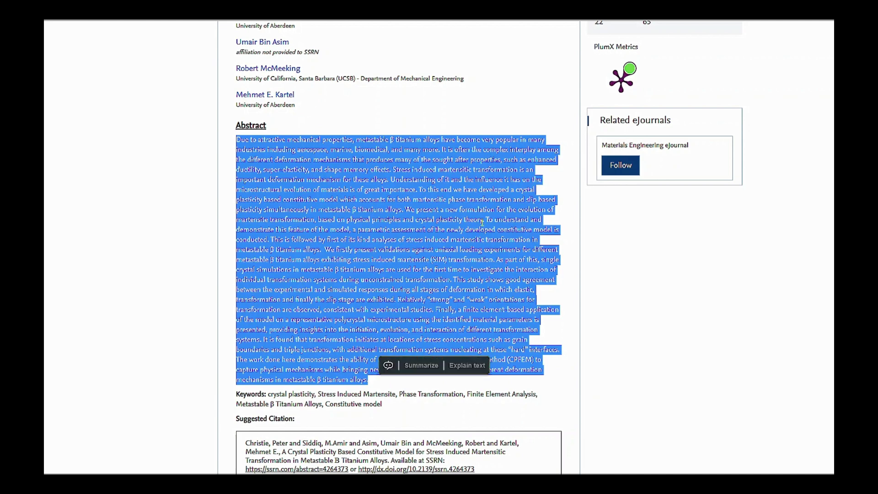
right_click(396, 239)
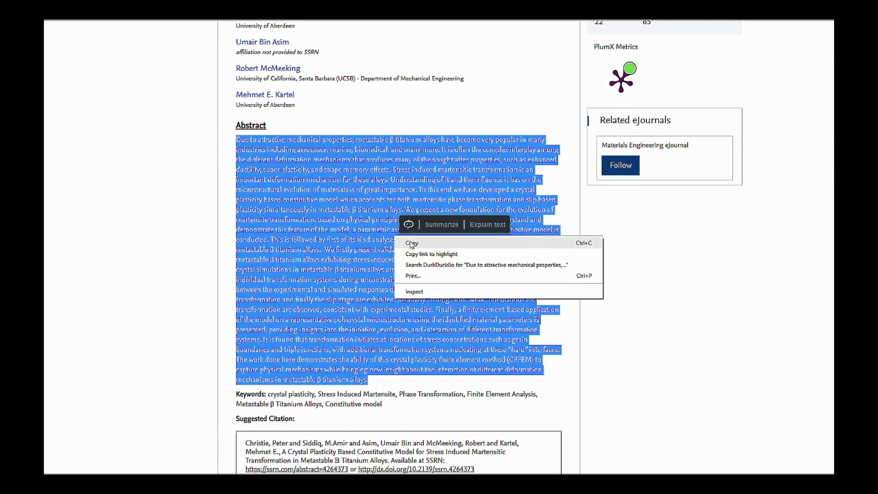
key(Escape)
click(437, 233)
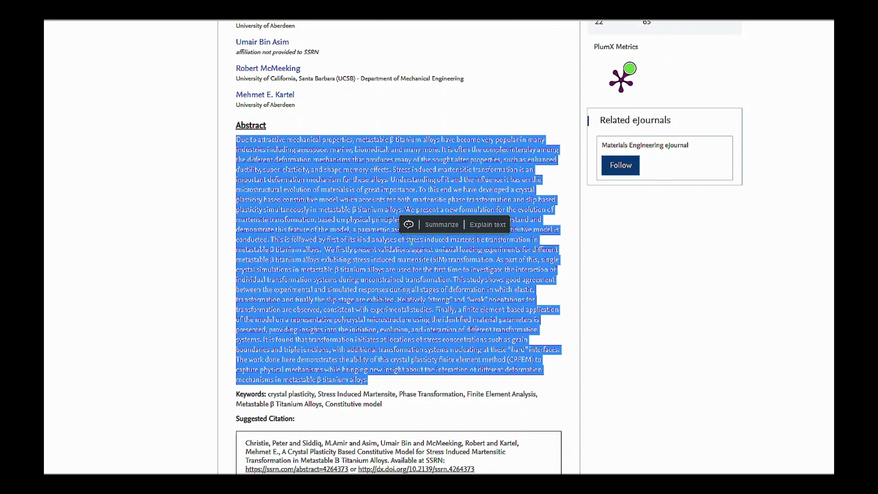
click(261, 151)
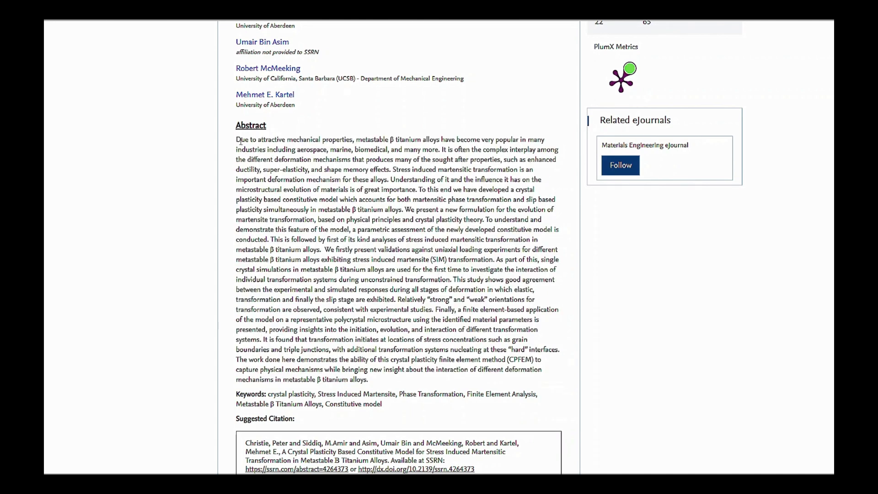
Summarize the SSRN abstract with Copilot from its beginning through "consistent with experimental studies".
drag(241, 141, 436, 312)
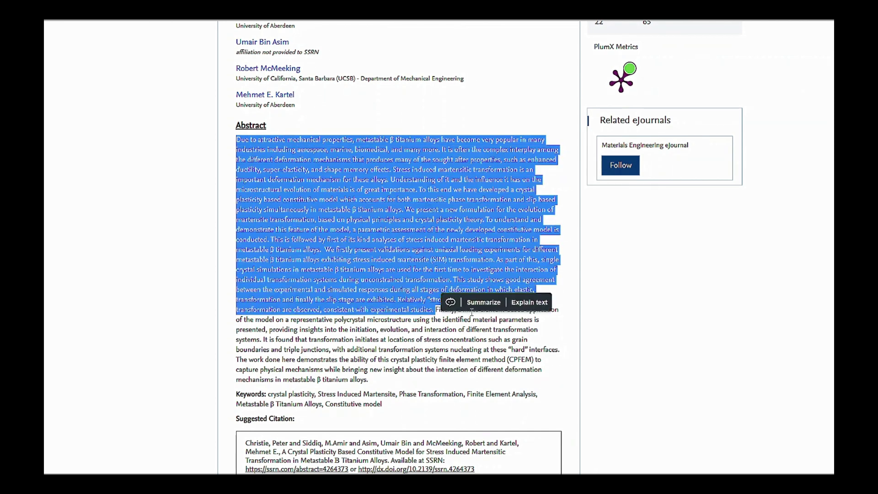
click(483, 303)
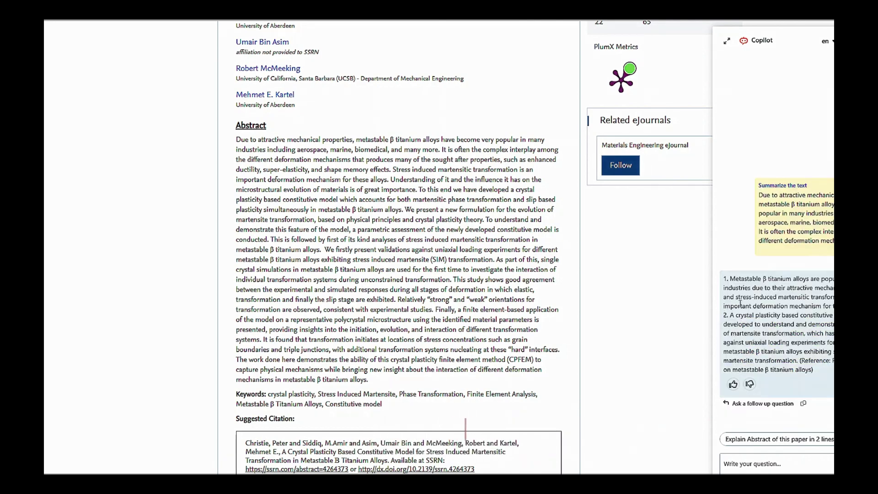
scroll(758, 302, down, 1)
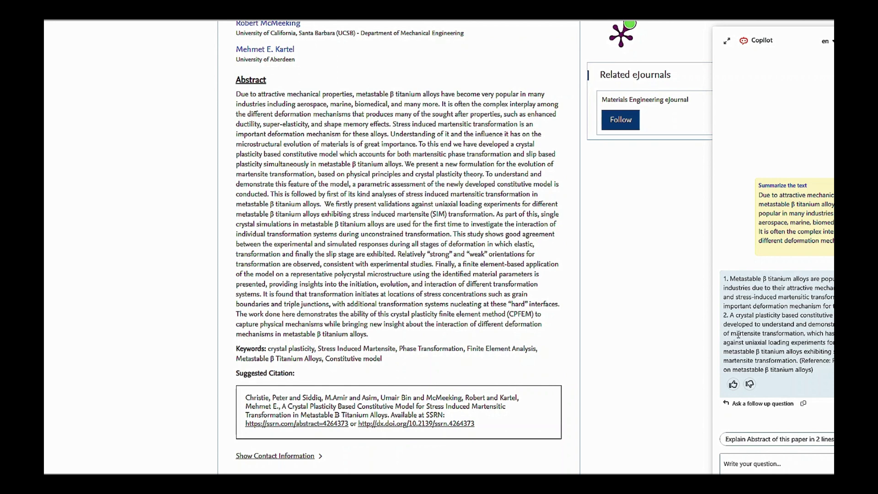
Summarize the rest of the SSRN abstract with Copilot, from "Finally, a finite element-based application" to its end.
drag(730, 334, 798, 336)
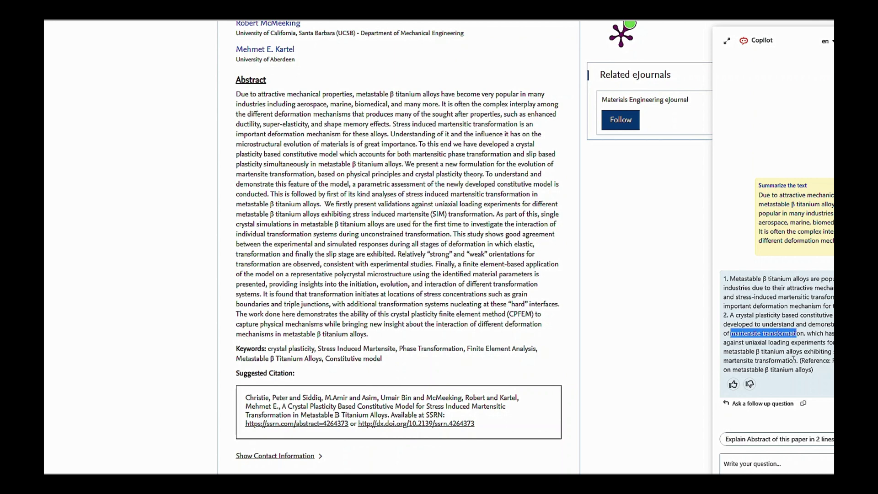
click(315, 263)
drag(435, 264, 368, 334)
right_click(434, 295)
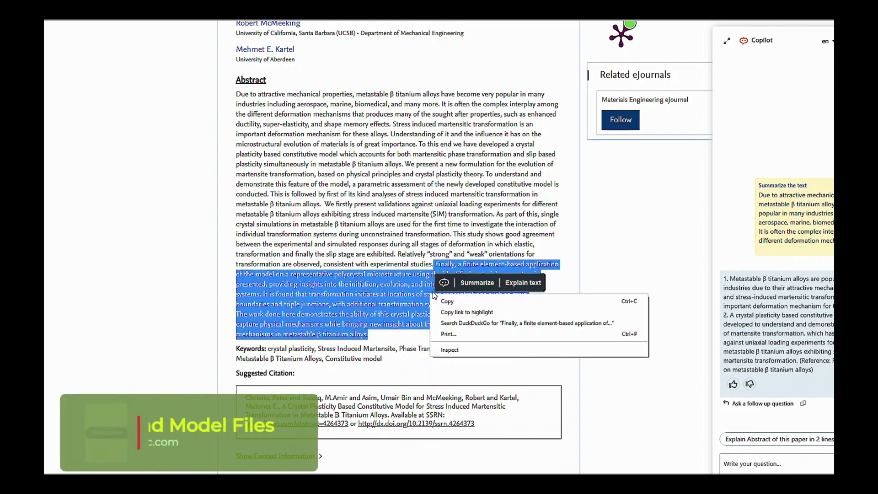
click(476, 282)
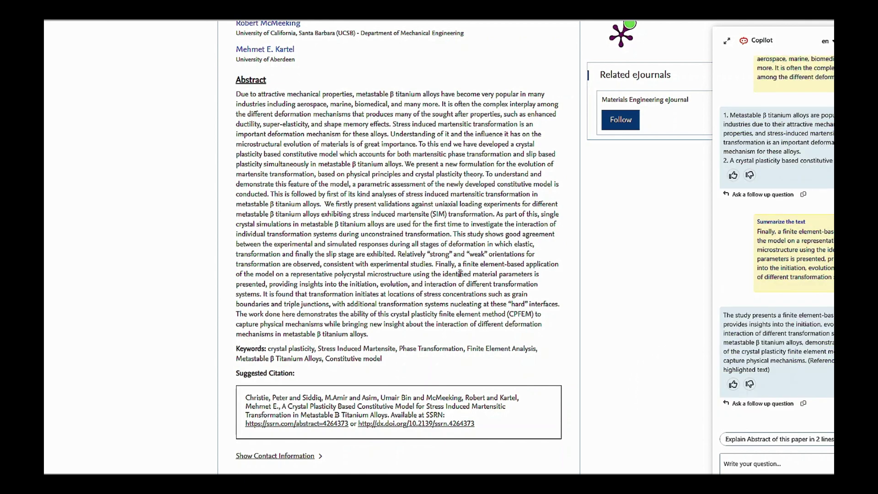
Have Copilot explain the SSRN abstract's text from its beginning through "crystal plasticity theory".
scroll(460, 274, down, 5)
scroll(704, 304, up, 4)
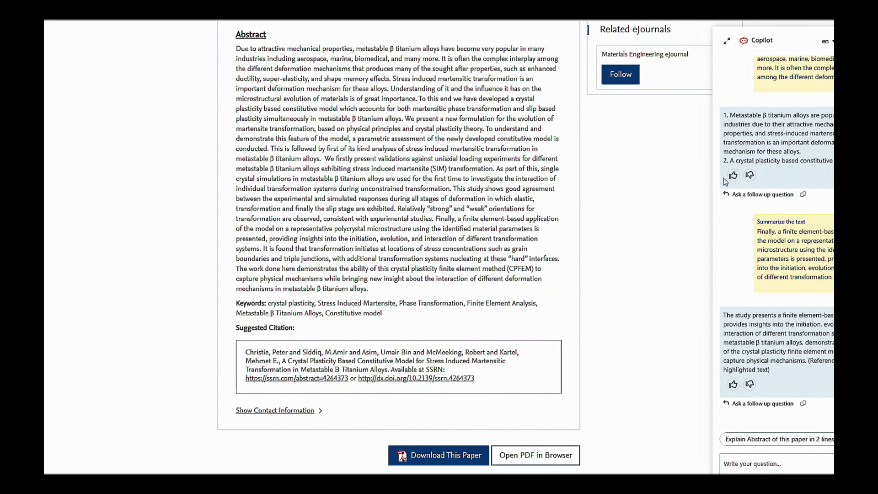
scroll(750, 231, up, 2)
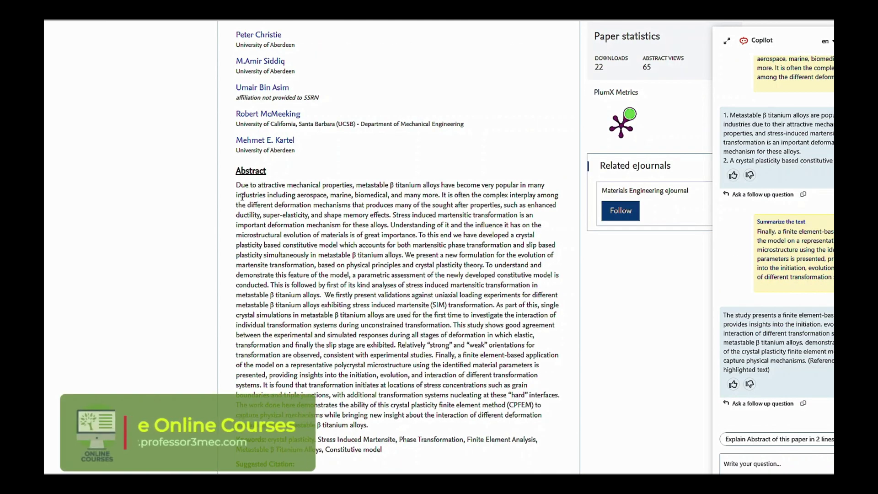
drag(236, 184, 485, 265)
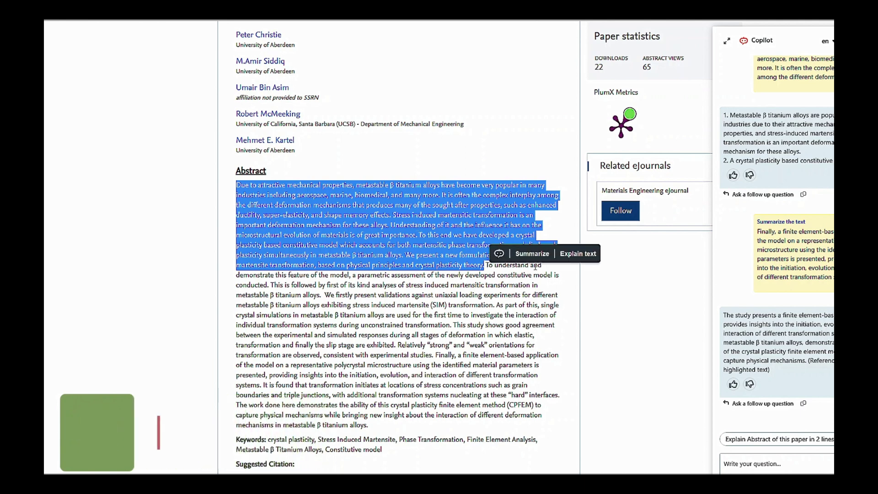
click(575, 256)
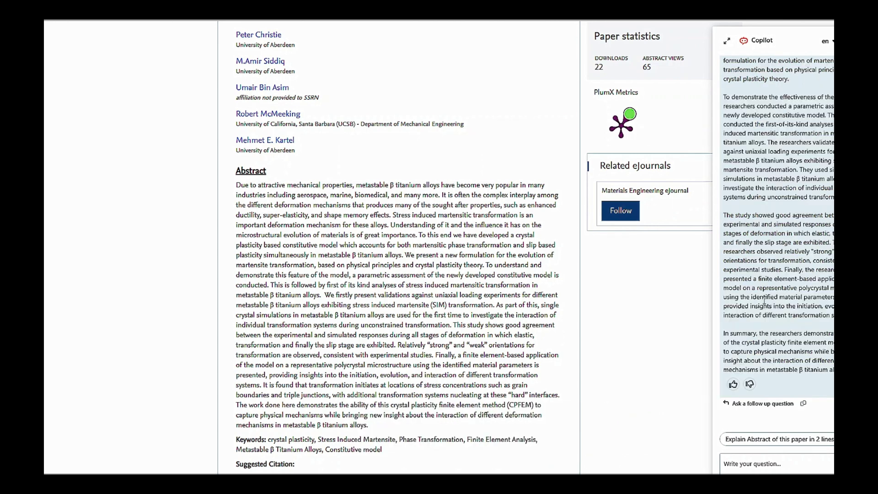
Read through Copilot's explanation of the highlighted text and compare it with the paper's abstract and details on SSRN.
scroll(740, 235, up, 7)
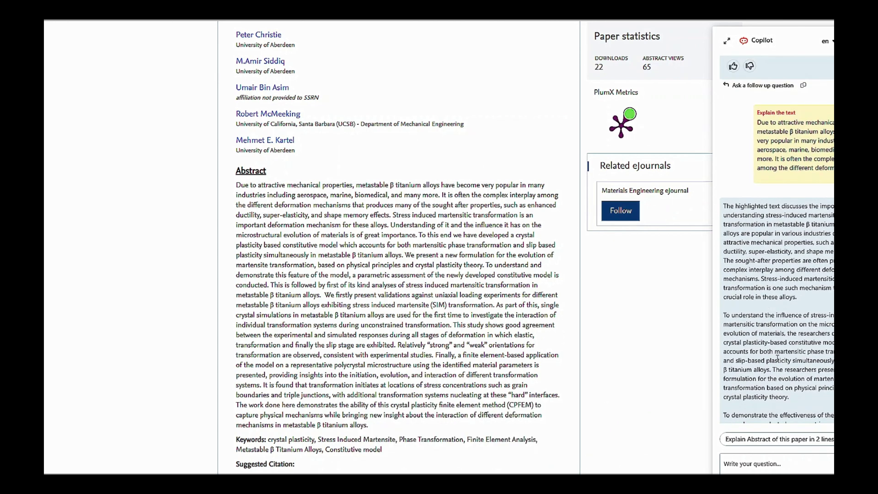
scroll(760, 279, down, 1)
scroll(802, 330, down, 6)
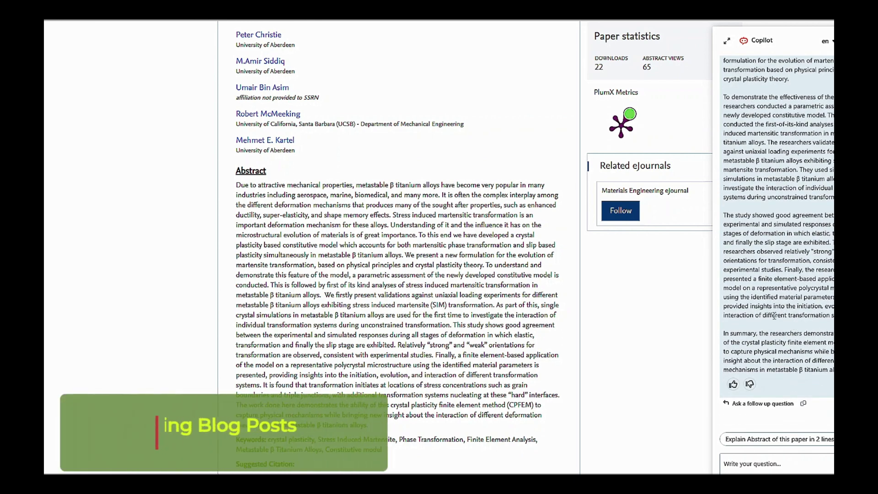
scroll(787, 306, up, 6)
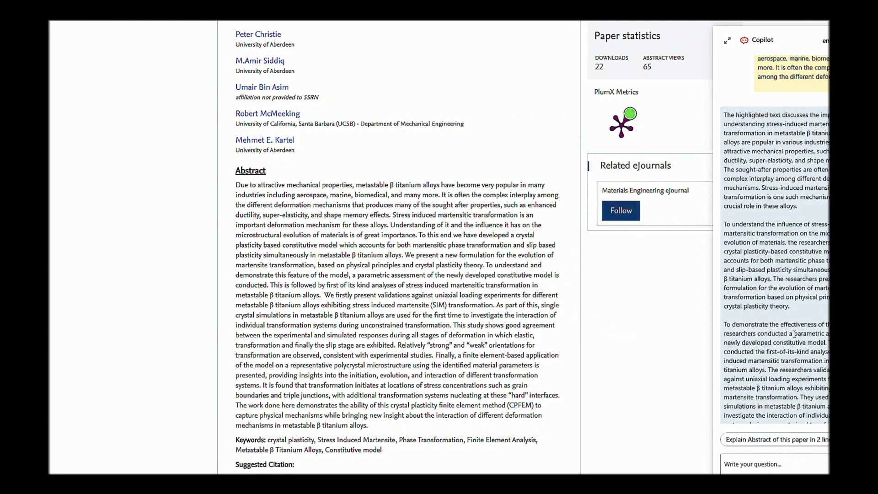
scroll(794, 335, down, 4)
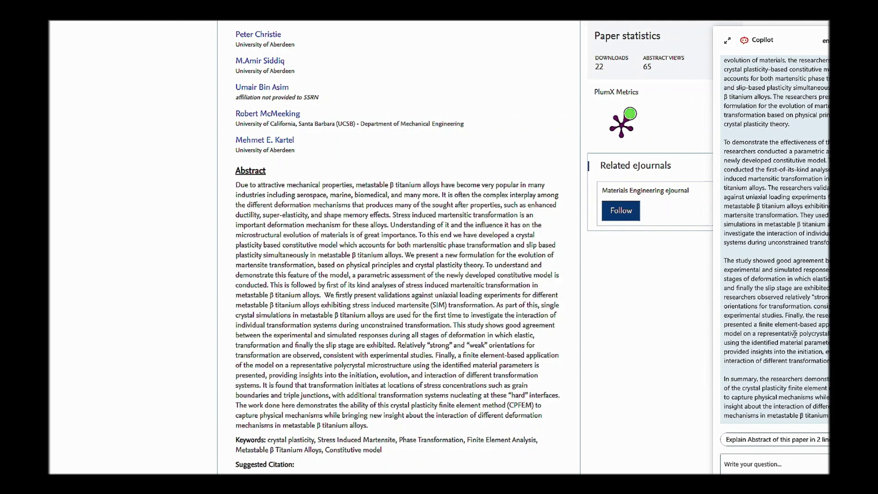
scroll(794, 334, down, 1)
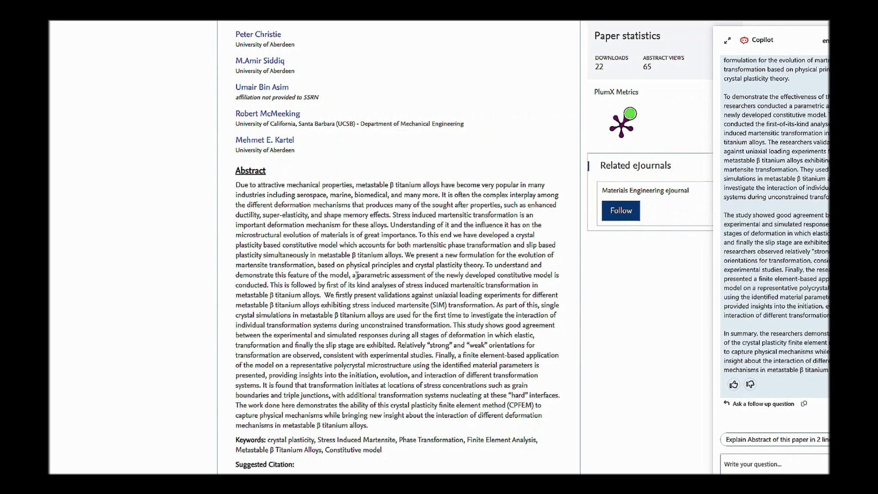
scroll(318, 324, down, 2)
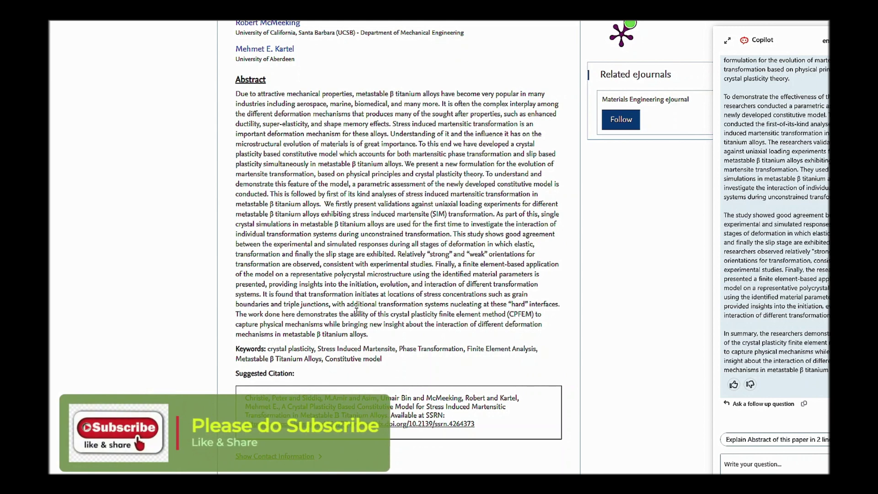
scroll(360, 267, up, 1)
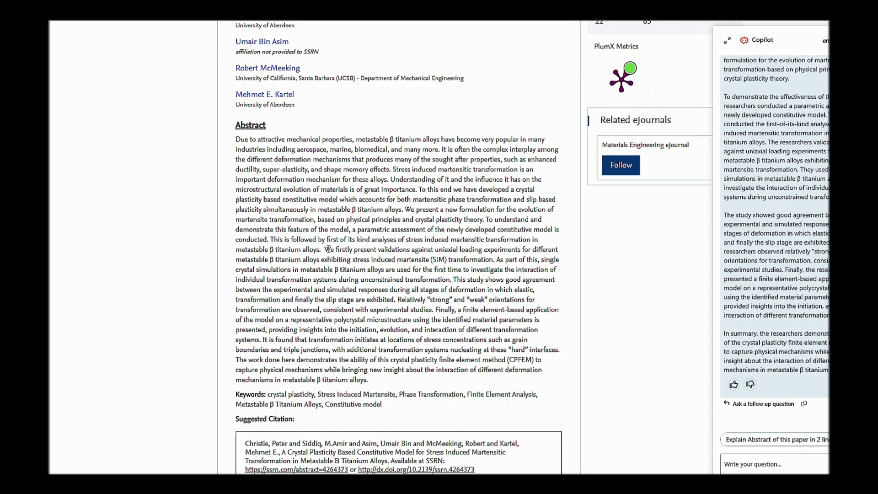
scroll(380, 239, up, 1)
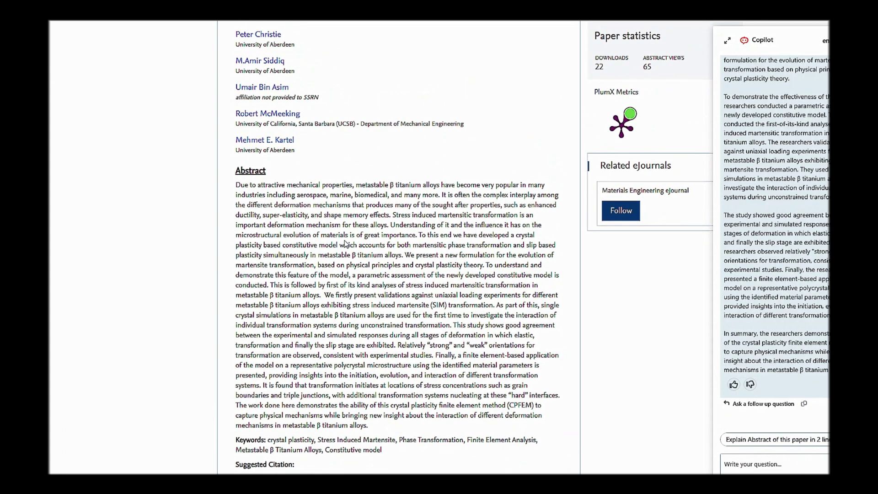
scroll(345, 243, up, 2)
scroll(352, 242, down, 1)
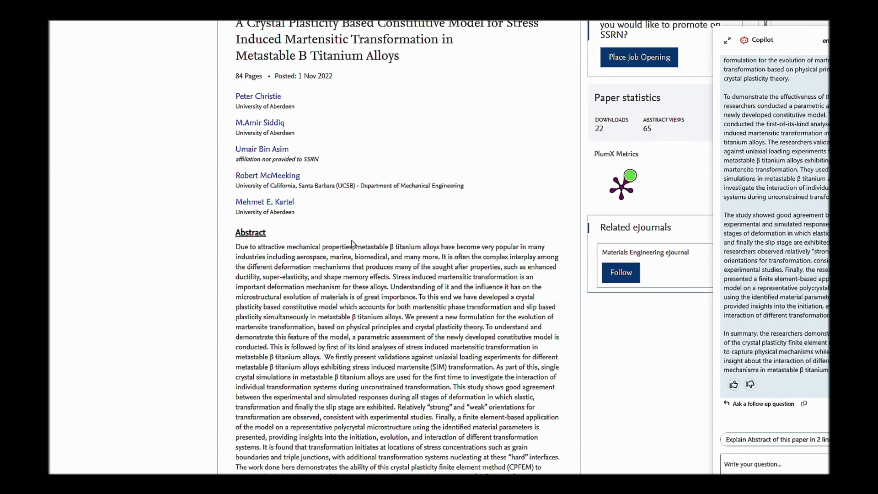
scroll(352, 240, down, 2)
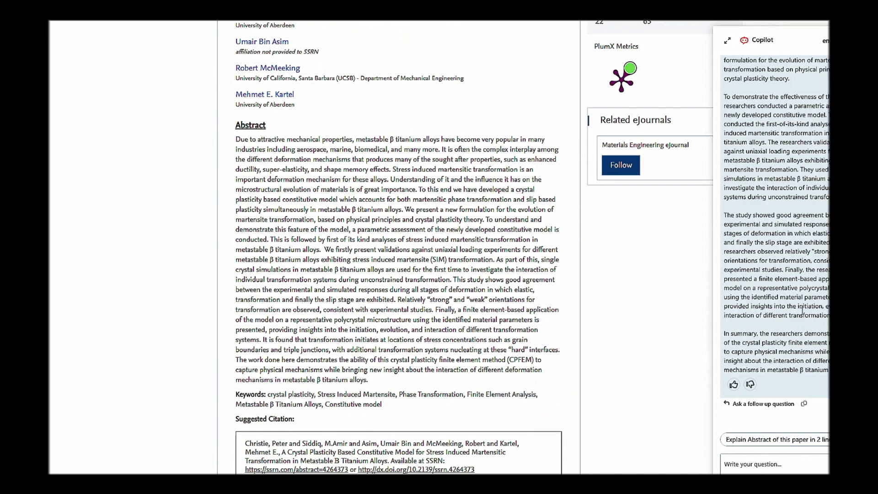
scroll(802, 311, up, 3)
scroll(379, 298, up, 3)
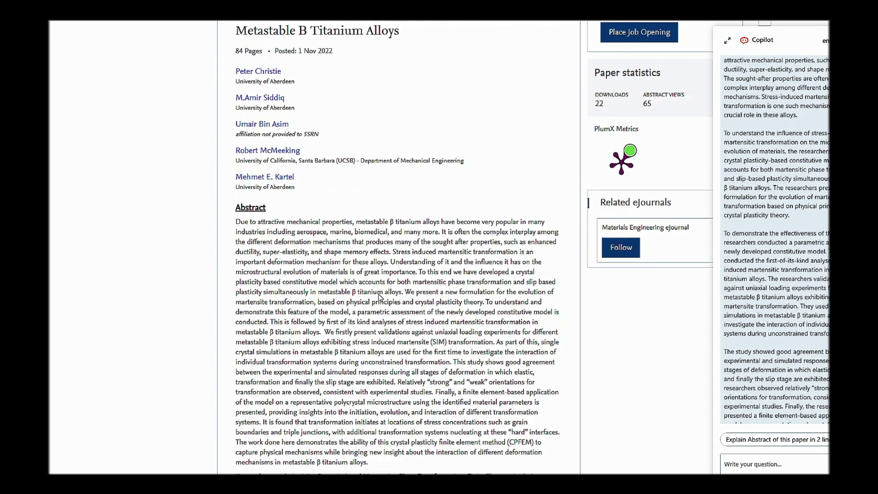
scroll(379, 298, up, 2)
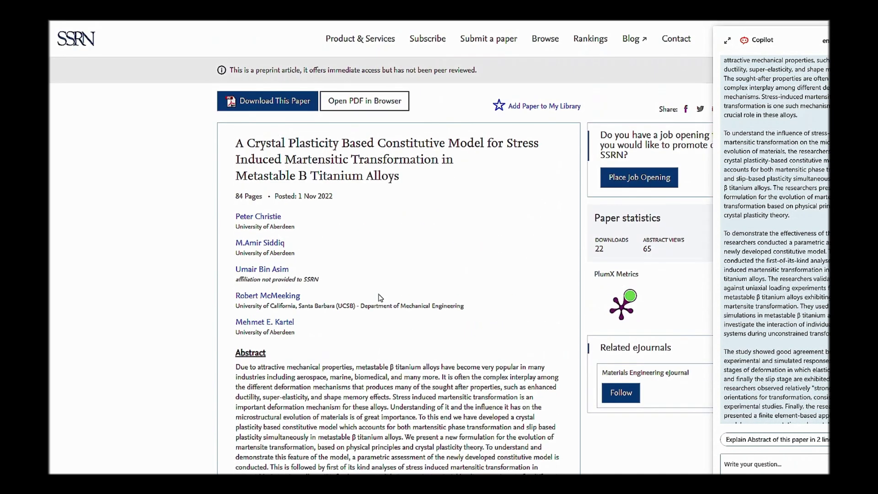